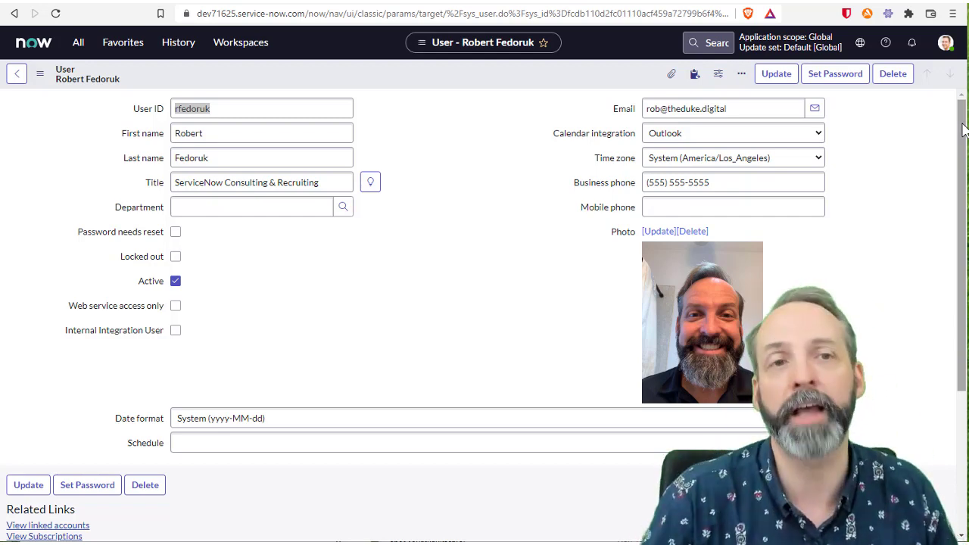
# Step: Add the user to the Architects group through the user record's Groups related list and save
pyautogui.moveTo(963, 130); pyautogui.dragTo(964, 265)
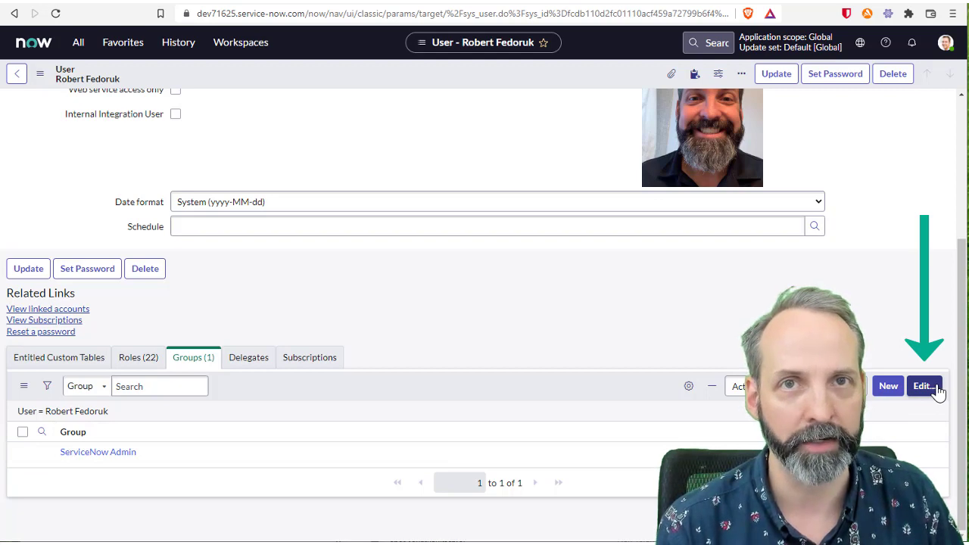
pyautogui.click(936, 390)
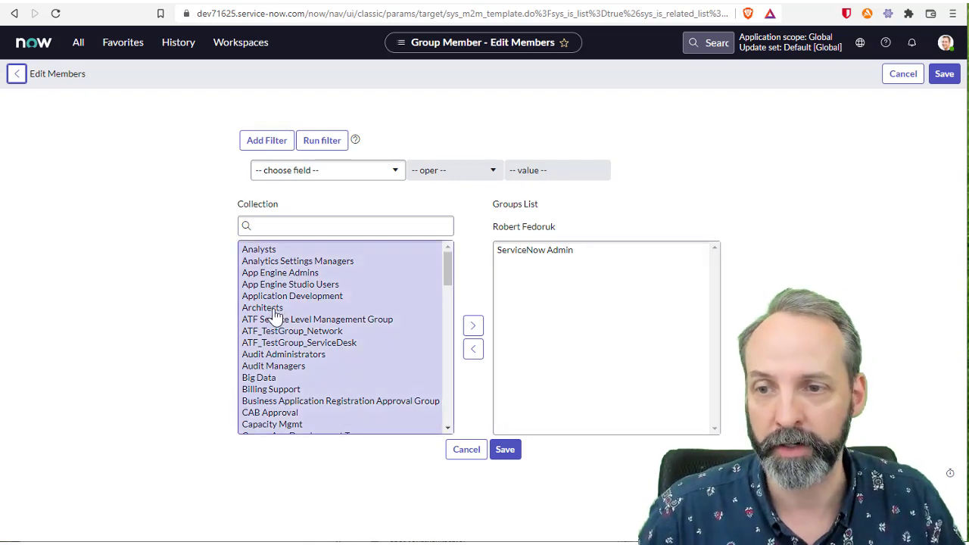
pyautogui.click(274, 308)
pyautogui.click(474, 327)
pyautogui.click(501, 450)
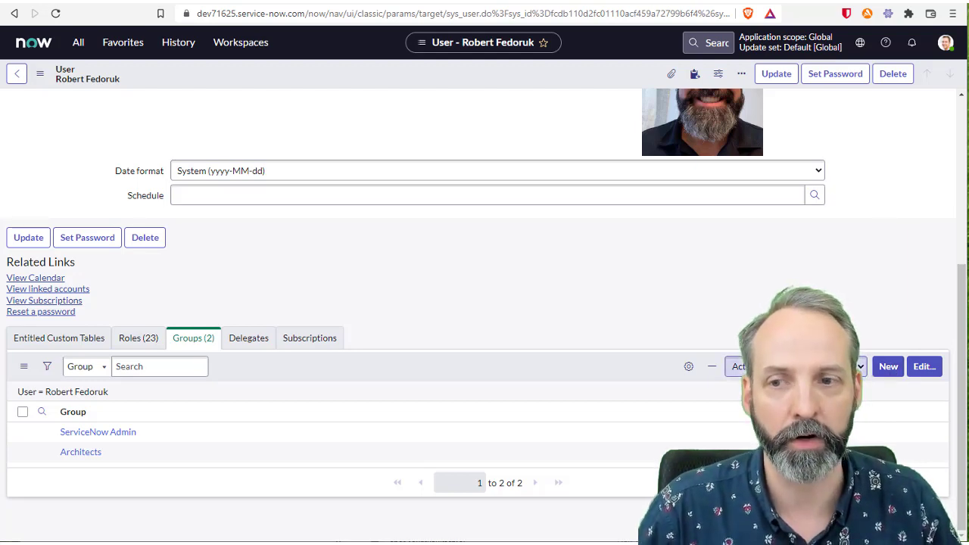
# Step: Create a new group named "Servicenow Mega Admin" from the user's Groups related list
pyautogui.click(888, 367)
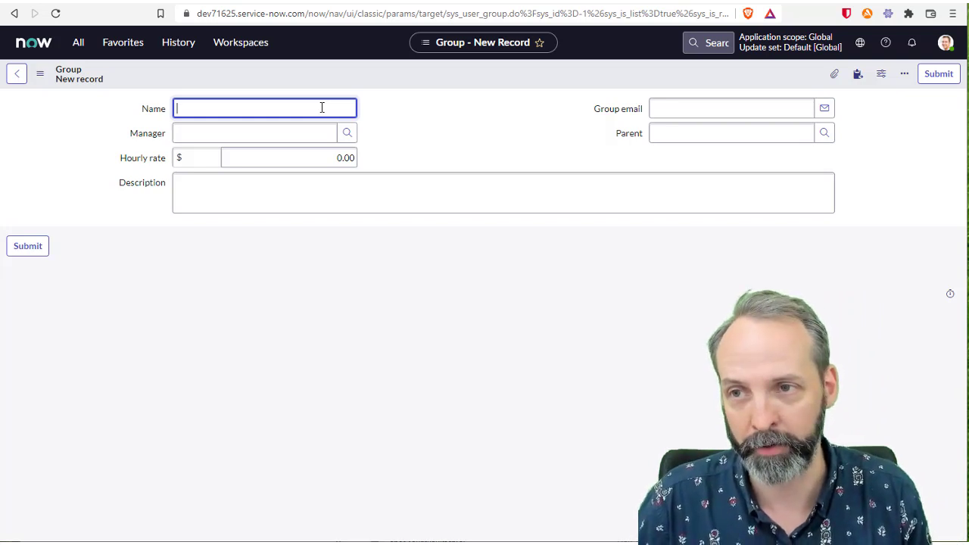
pyautogui.write('Servicenow Me')
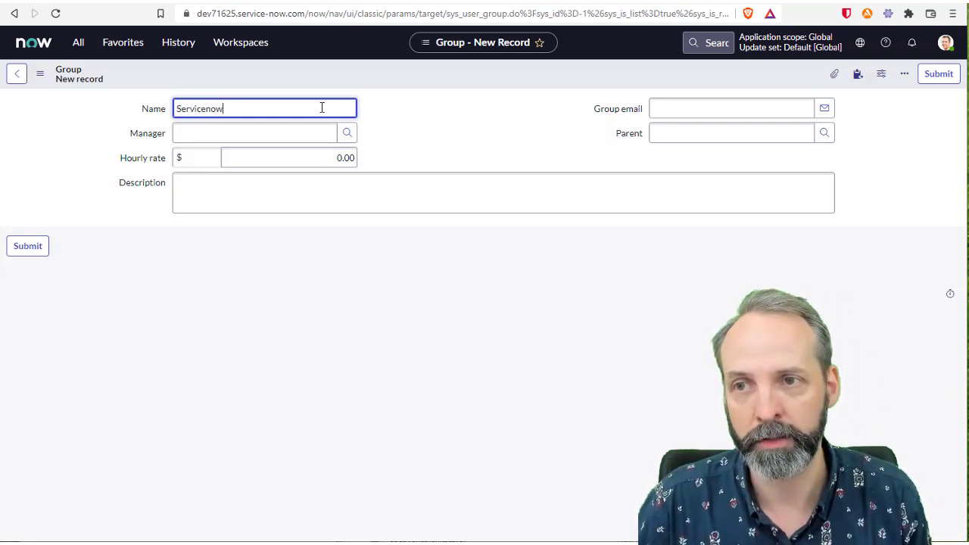
pyautogui.write('ga Admin')
pyautogui.press('Return')
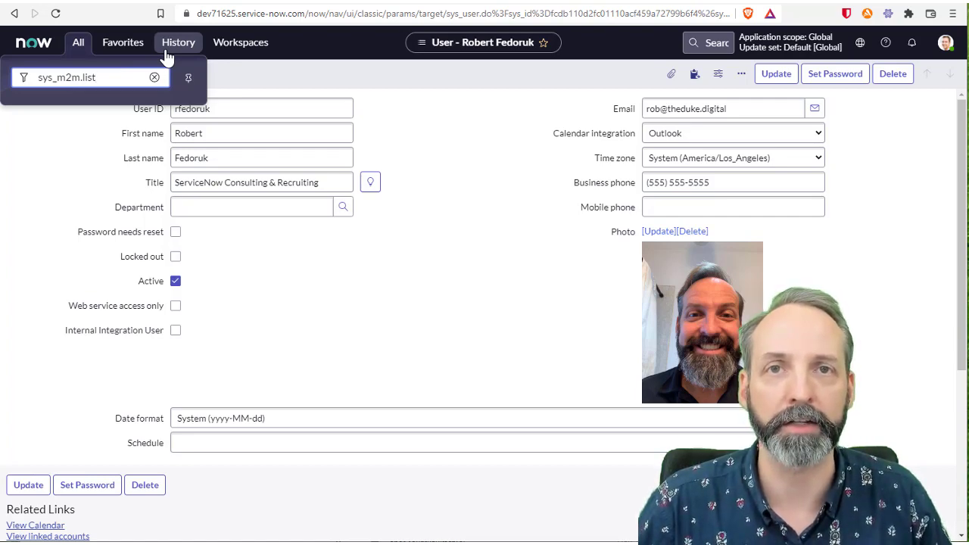
# Step: Open sys_m2m.list and start a new many-to-many definition from Incident [incident] to User [sys_user]
pyautogui.press('Return')
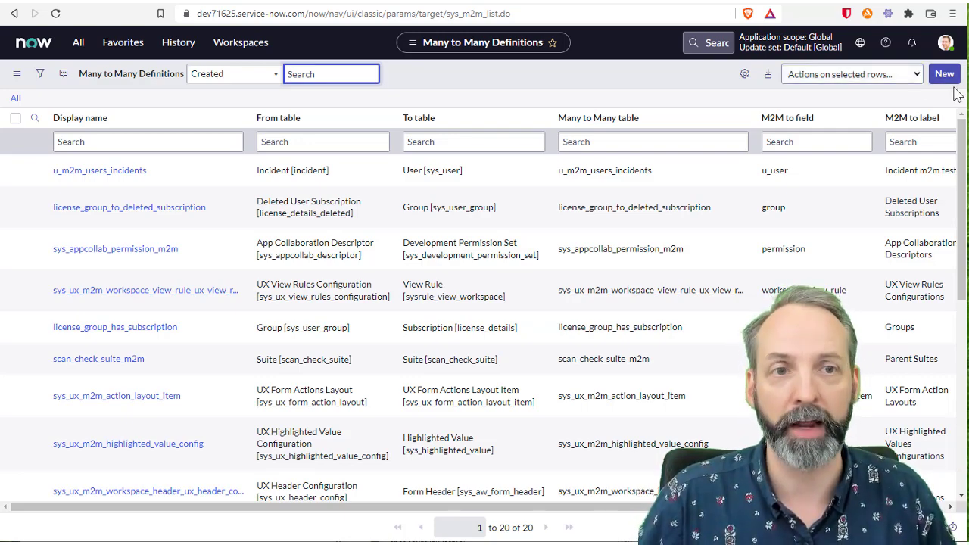
pyautogui.click(945, 74)
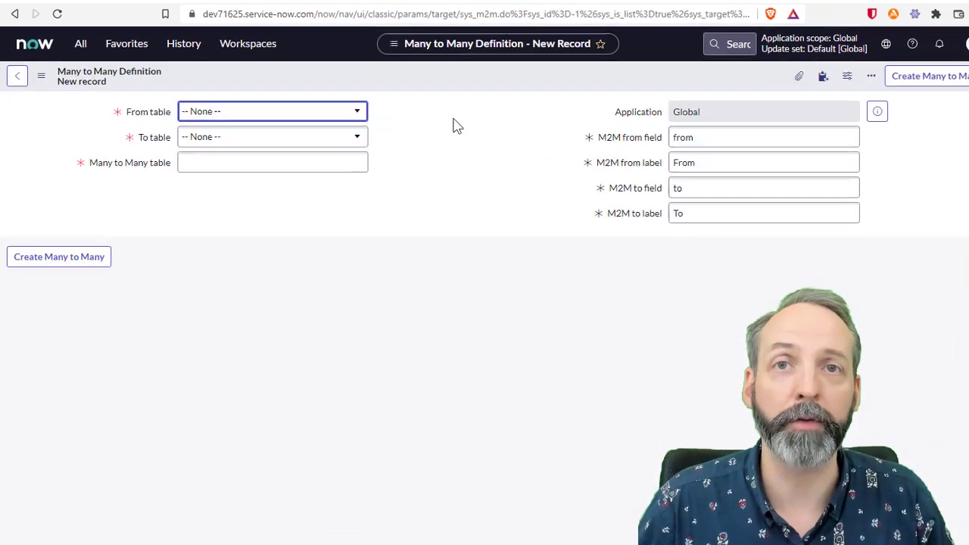
pyautogui.click(392, 126)
pyautogui.write('incident')
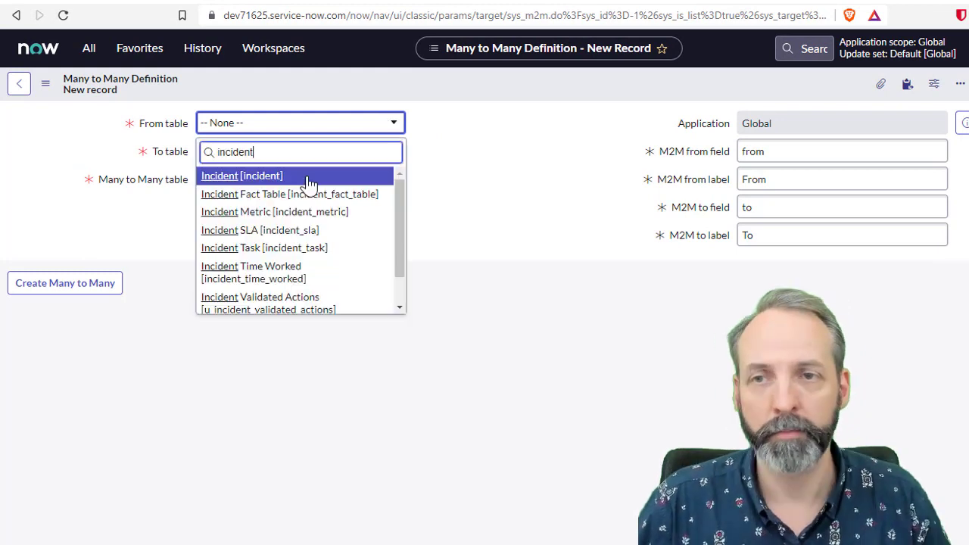
pyautogui.click(308, 175)
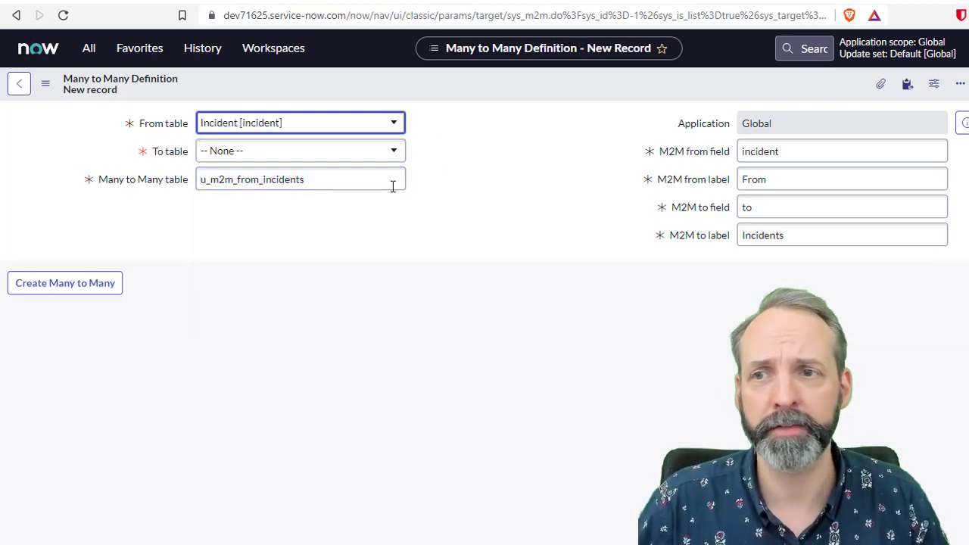
pyautogui.click(340, 150)
pyautogui.write('user')
pyautogui.scroll(-3, 303, 303)
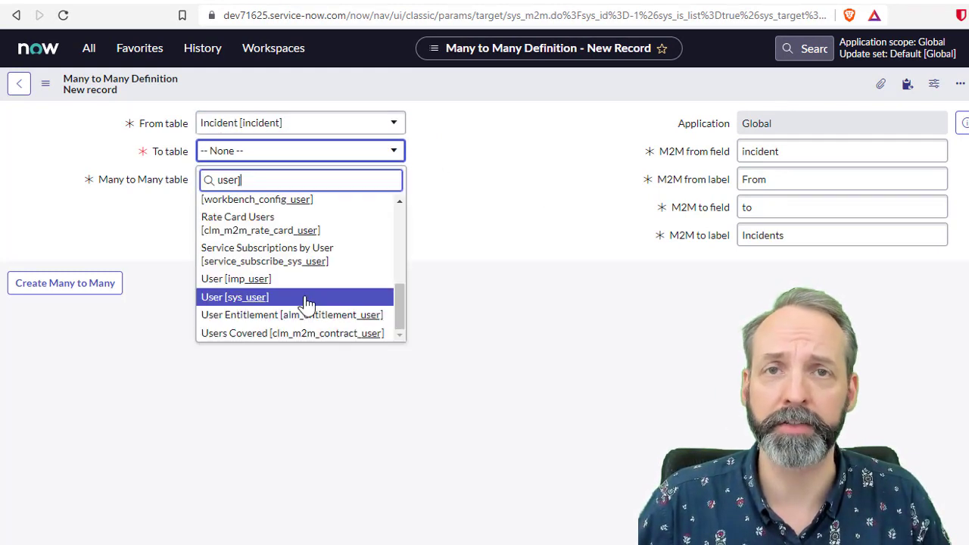
pyautogui.click(308, 303)
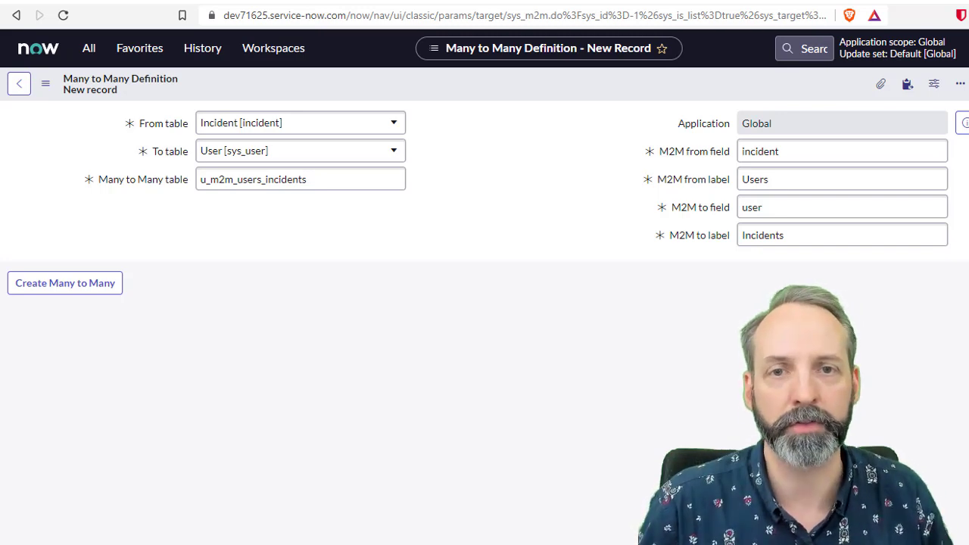
# Step: Set the M2M to label to "Major Com Incident" and the from label to "Major Com Users", and create the many-to-many table u_m2m_users_incidents2
pyautogui.doubleClick(795, 233)
pyautogui.write('Ma')
pyautogui.write('jor Com Incident')
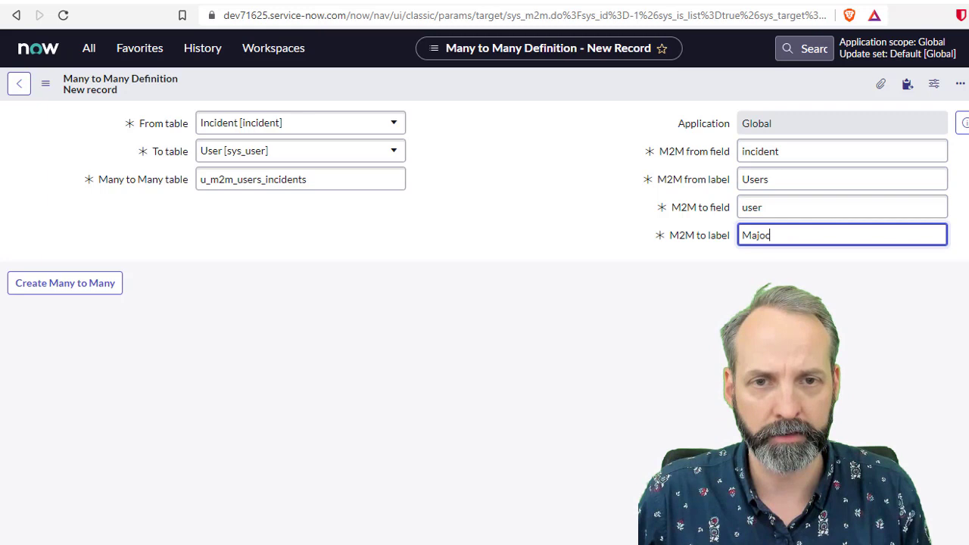
pyautogui.doubleClick(699, 181)
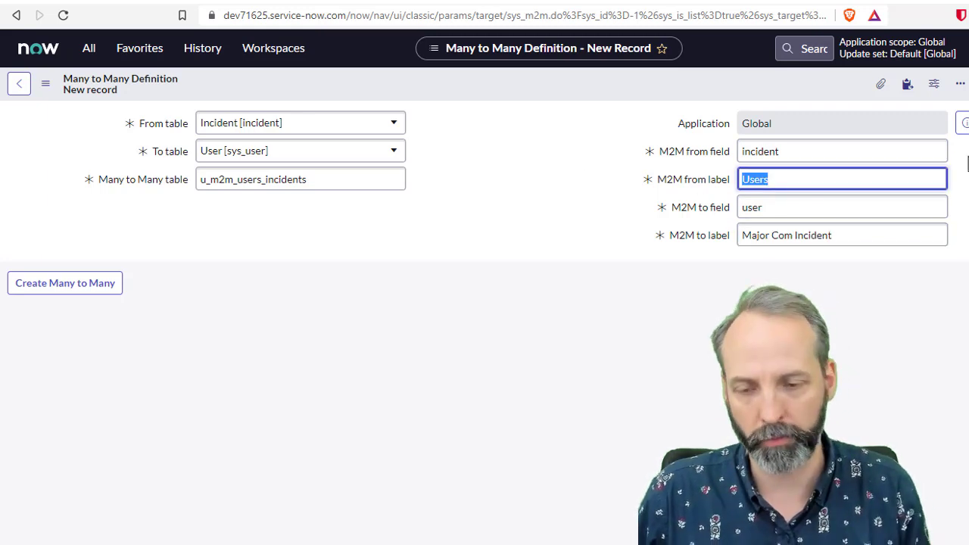
pyautogui.write('Mac')
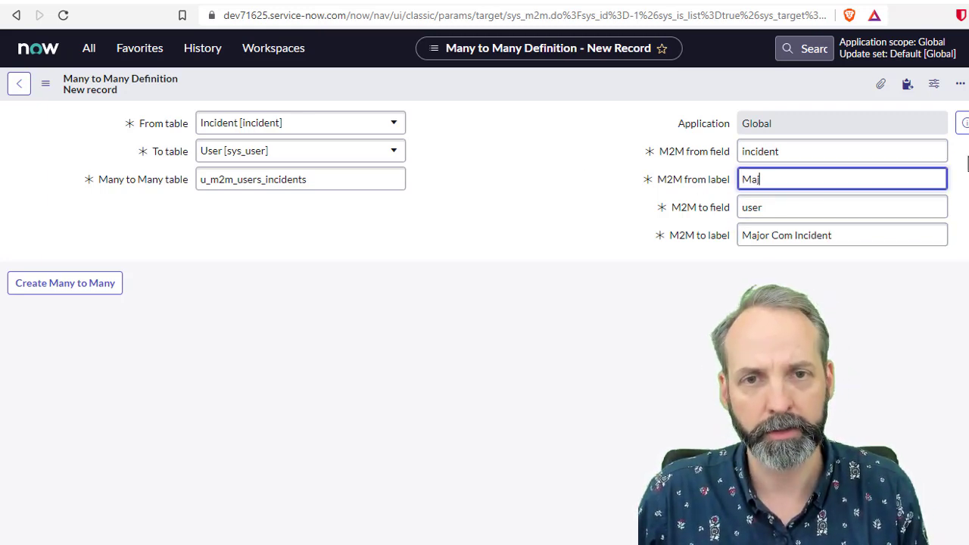
pyautogui.write('or Com Users')
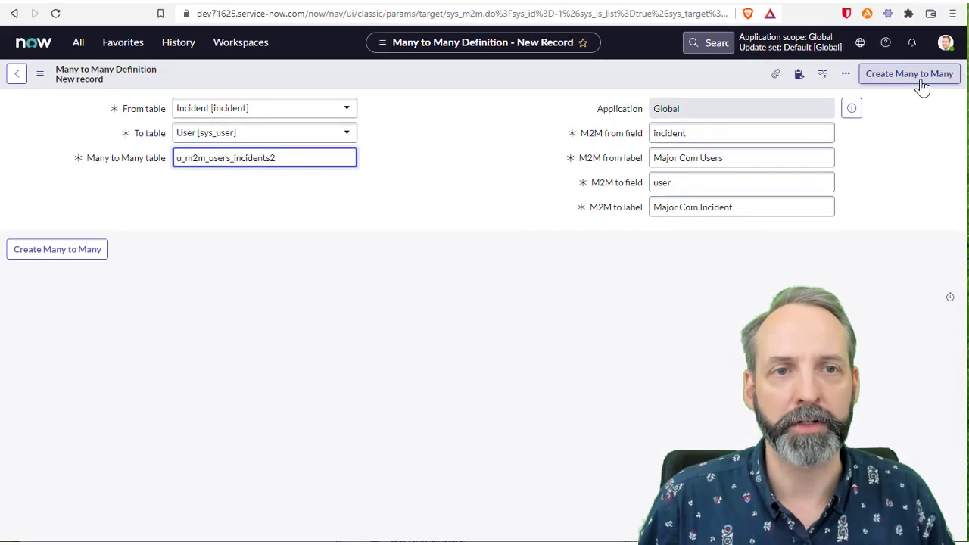
pyautogui.click(922, 87)
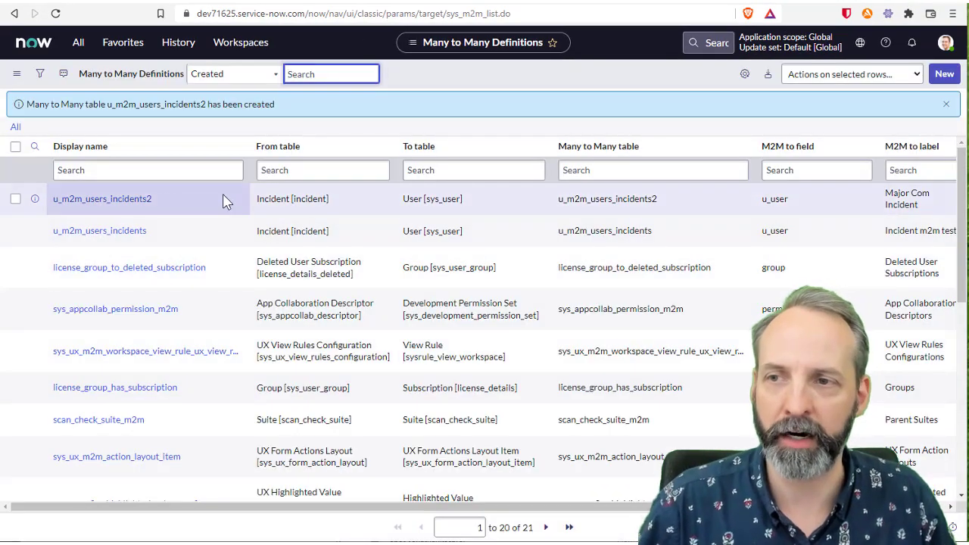
# Step: Find the incidents through the application navigator and open incident INC0009009
pyautogui.moveTo(222, 199); pyautogui.dragTo(52, 203)
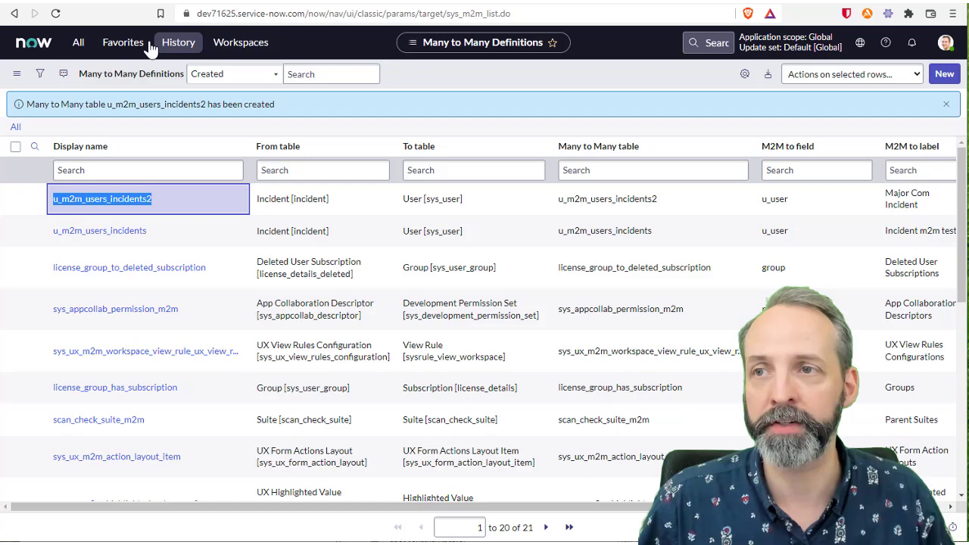
pyautogui.click(78, 42)
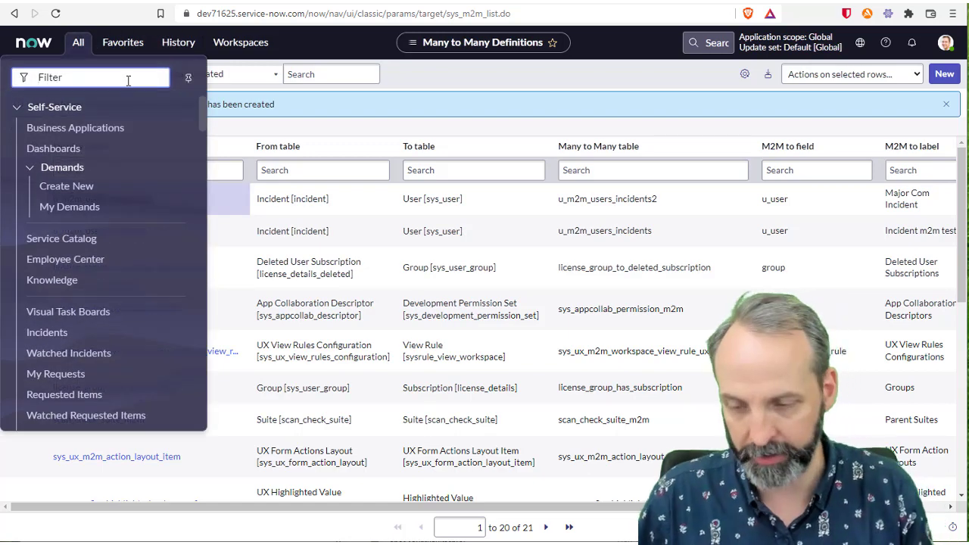
pyautogui.write('incident')
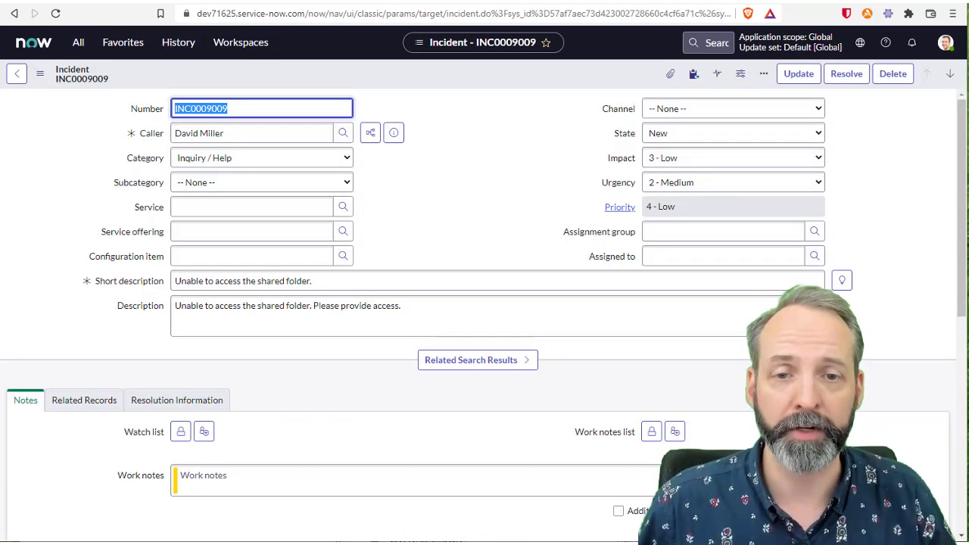
# Step: Configure the Incident form's related lists to include Major Com Users and save the configuration
pyautogui.scroll(-15, 934, 292)
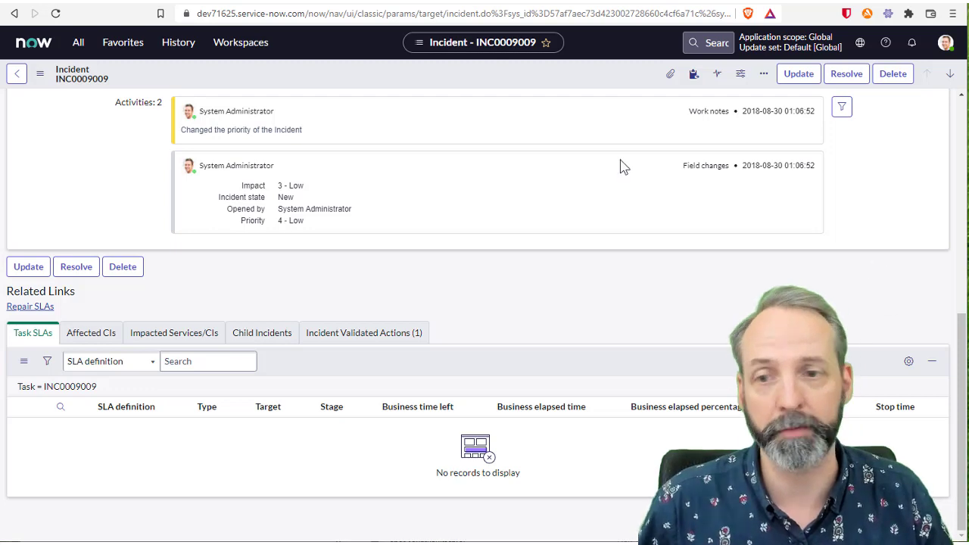
pyautogui.rightClick(464, 76)
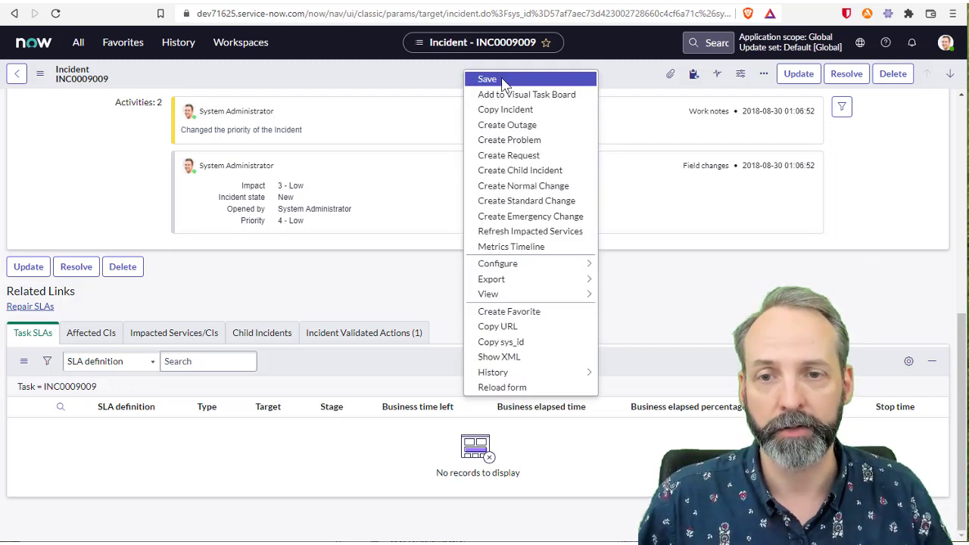
pyautogui.moveTo(565, 265)
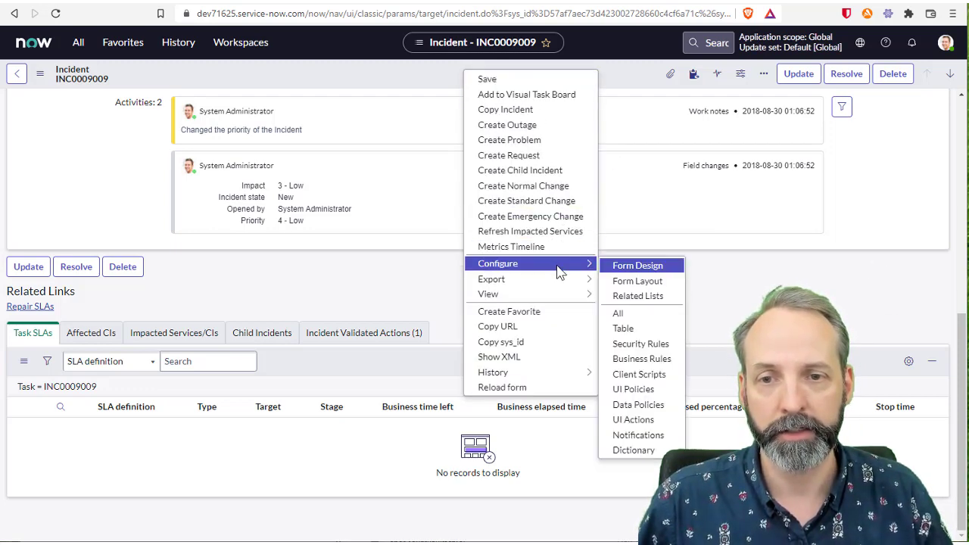
pyautogui.click(656, 297)
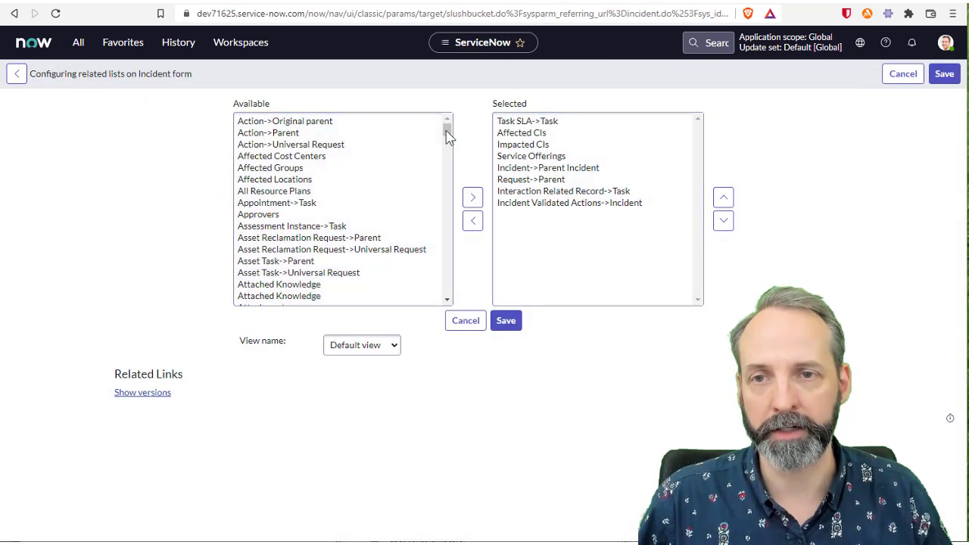
pyautogui.click(443, 132)
pyautogui.press('m')
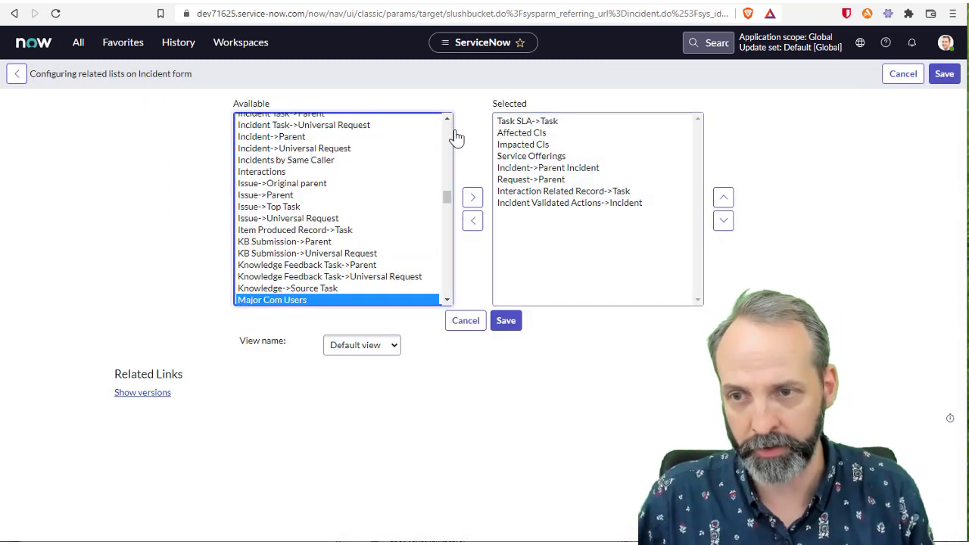
pyautogui.click(472, 196)
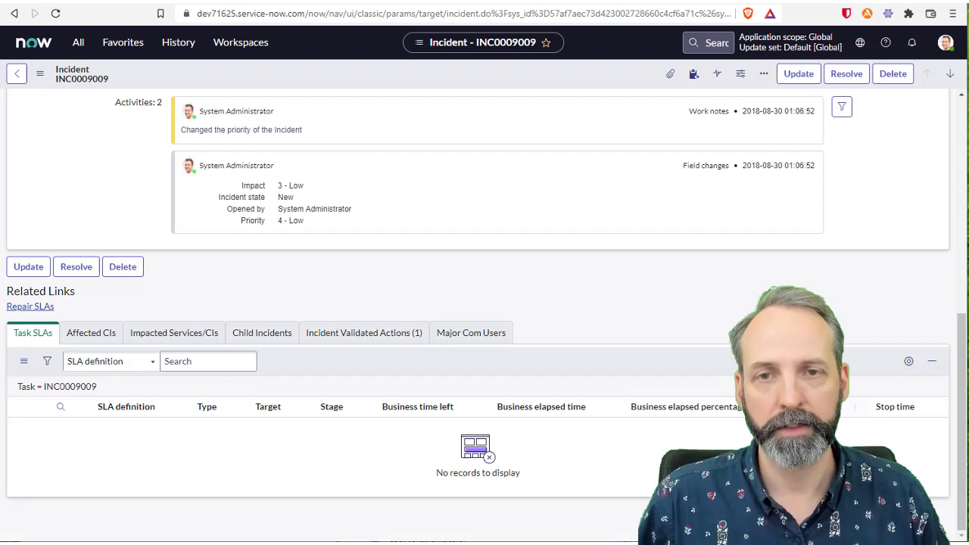
# Step: Add the first three users in the collection to the incident's Major Com Users list and save
pyautogui.click(478, 340)
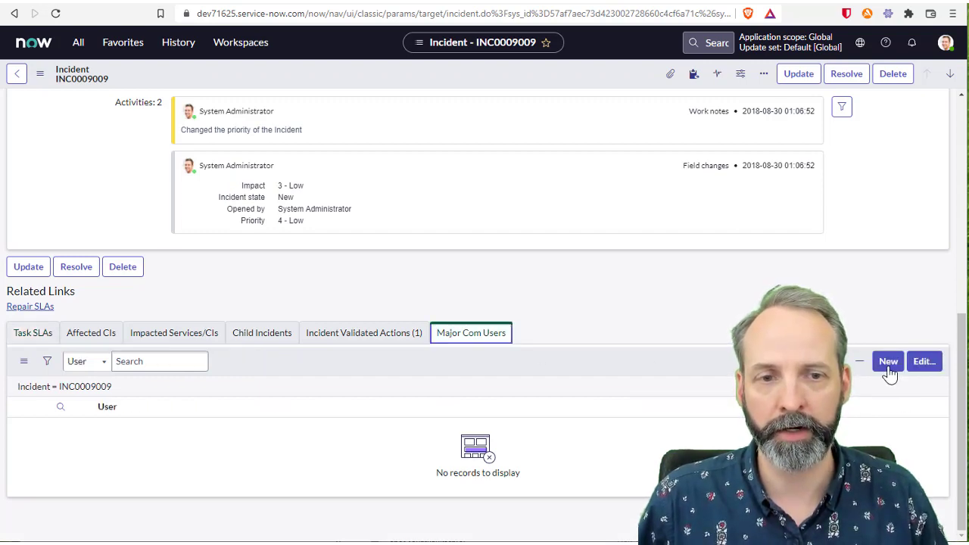
pyautogui.click(924, 363)
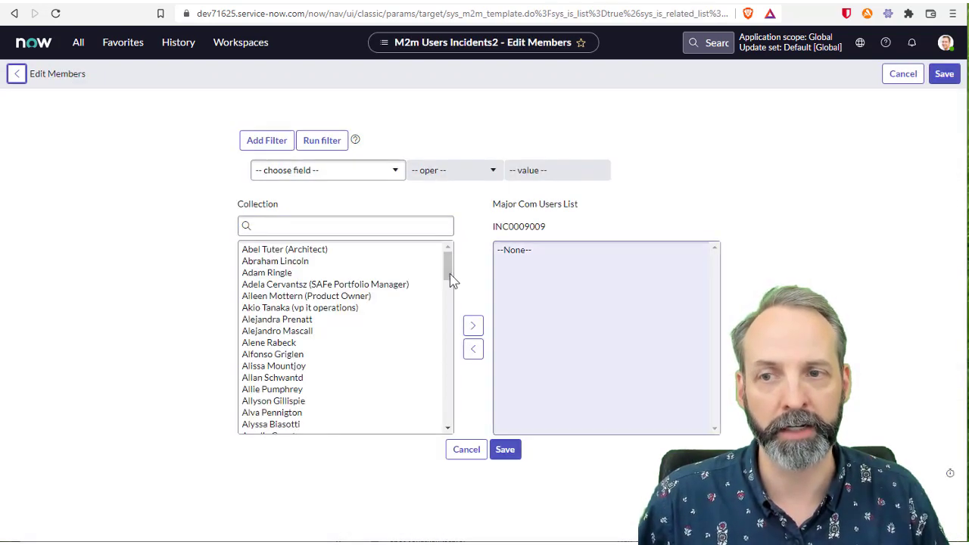
pyautogui.click(327, 252)
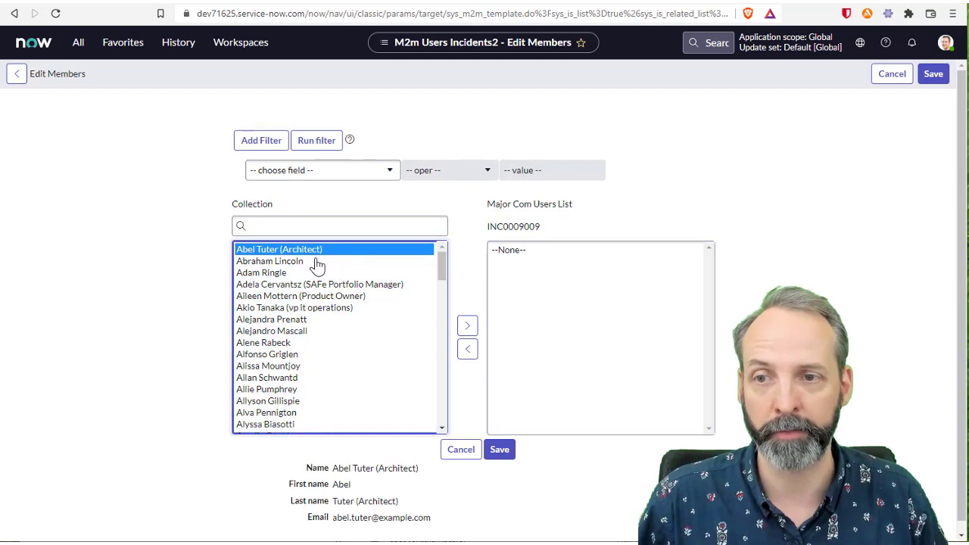
pyautogui.keyDown('ctrl'); pyautogui.click(317, 262); pyautogui.keyUp('ctrl')
pyautogui.keyDown('ctrl'); pyautogui.click(299, 273); pyautogui.keyUp('ctrl')
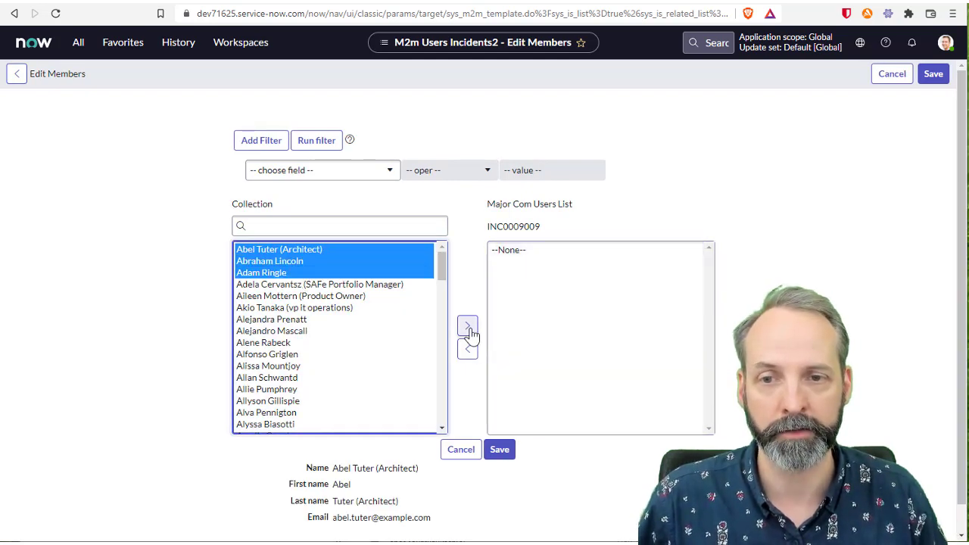
pyautogui.click(468, 331)
pyautogui.click(500, 449)
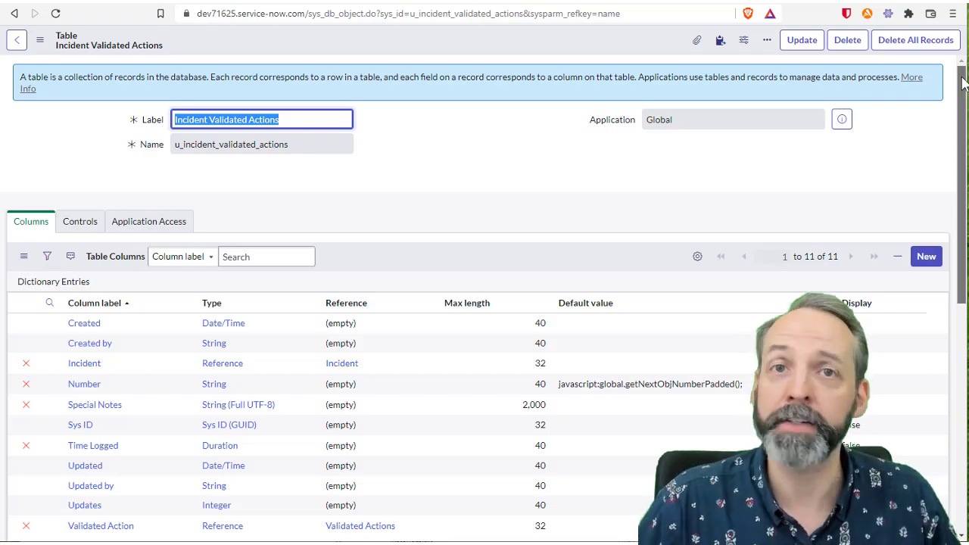
# Step: Review the columns of the Incident Validated Actions table and open a blank Incident Validated Actions record from incident INC0009009
pyautogui.scroll(-4, 485, 340)
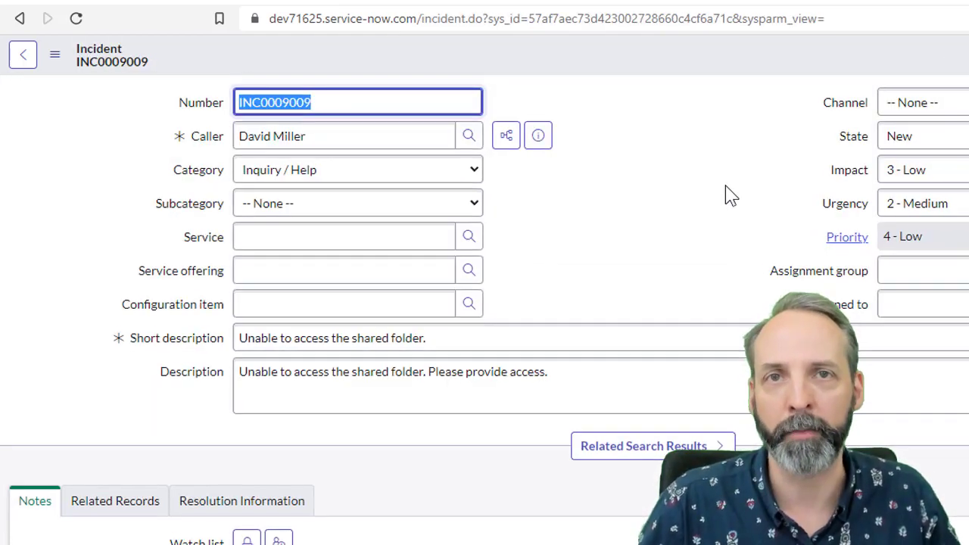
pyautogui.scroll(-10, 726, 427)
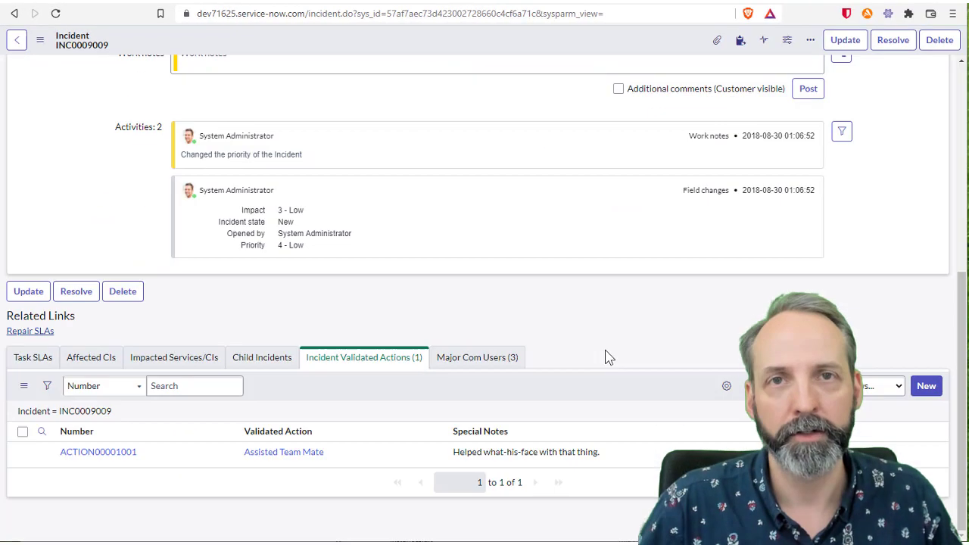
pyautogui.click(928, 395)
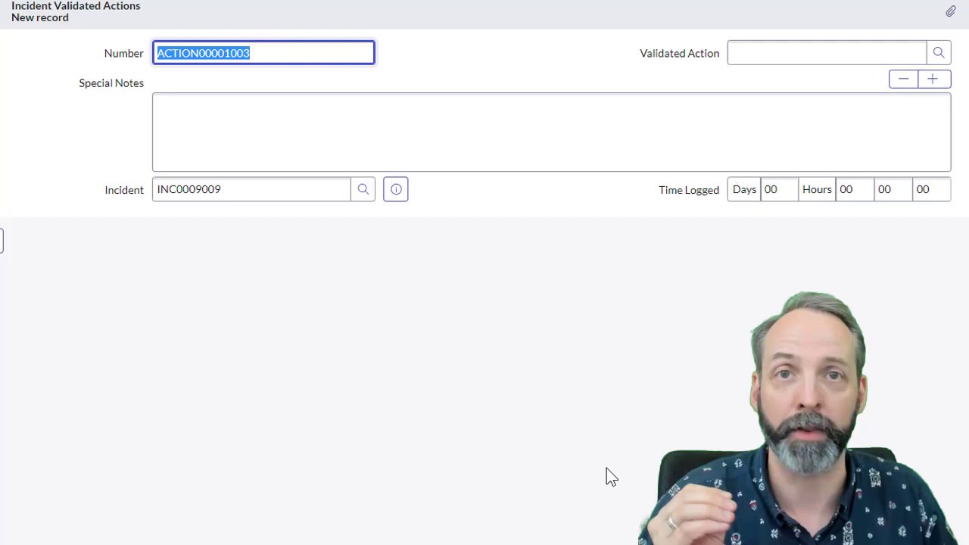
pyautogui.click(736, 318)
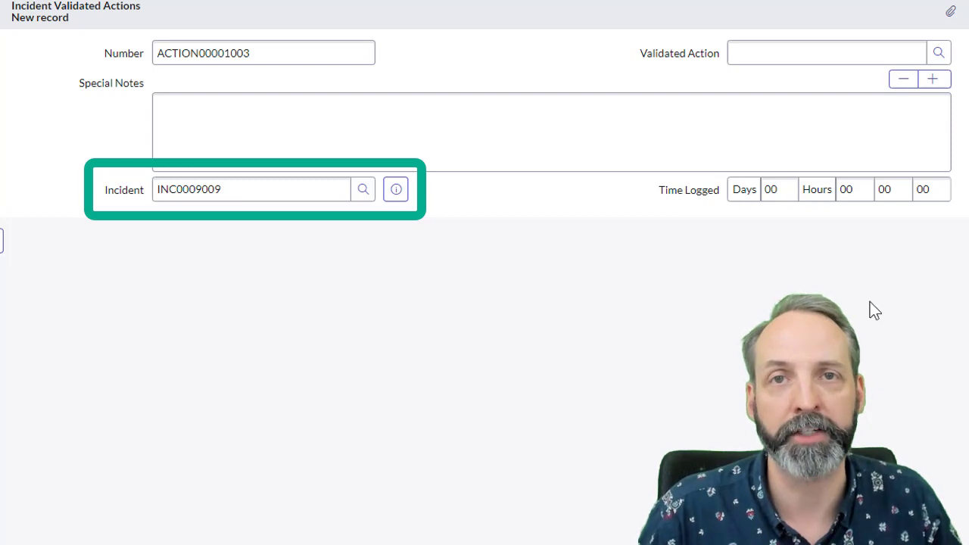
# Step: Set the new record's validated action to Walkthrough and enter the special notes "walked through procedure 123"
pyautogui.click(940, 55)
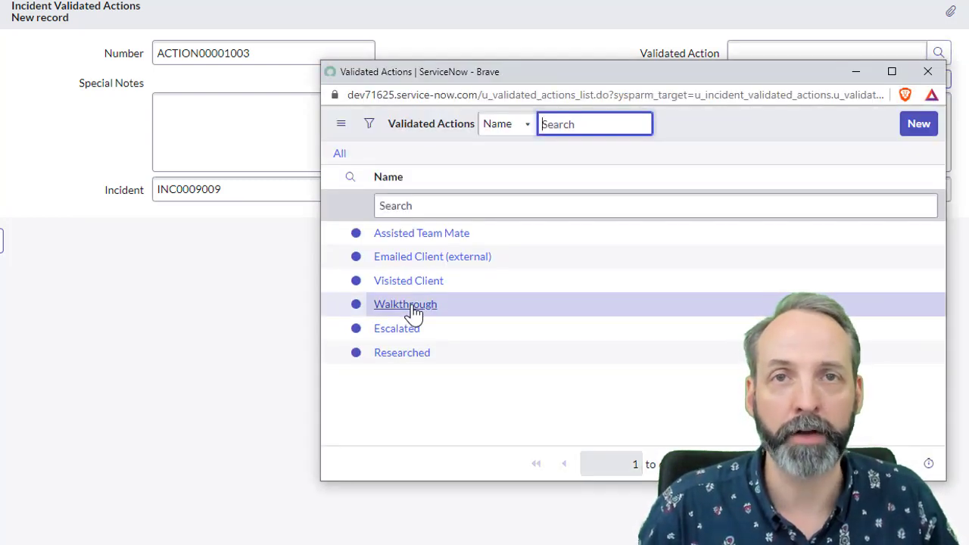
pyautogui.click(413, 311)
pyautogui.click(514, 142)
pyautogui.write('walked')
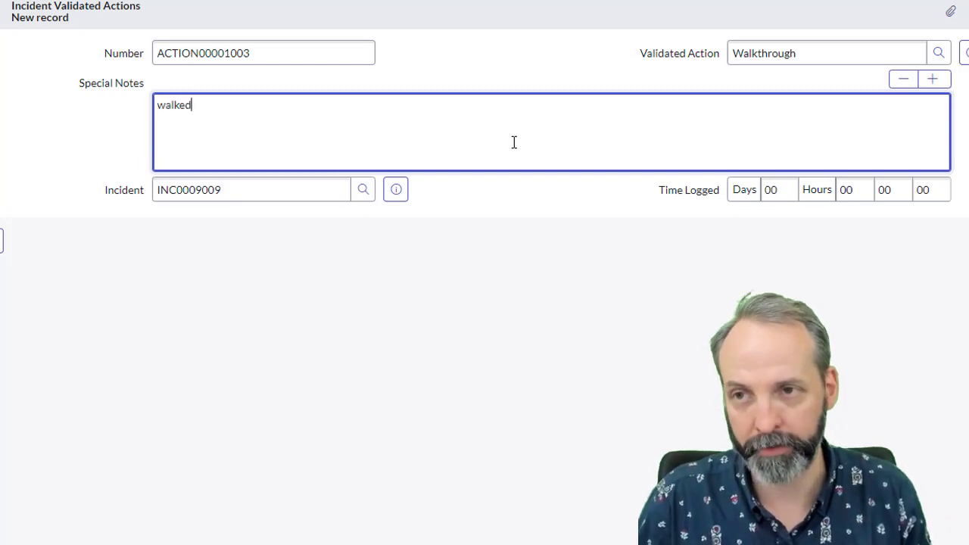
pyautogui.write(' through proce')
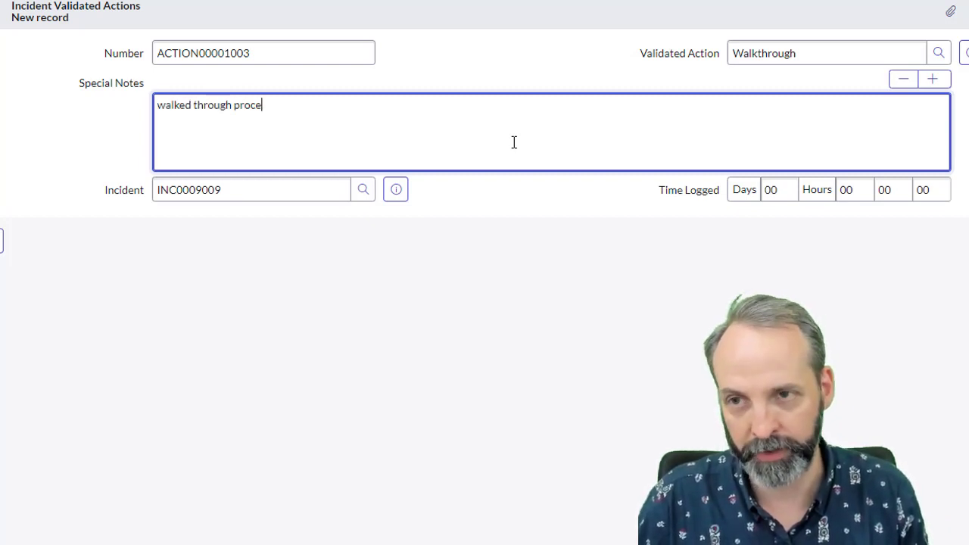
pyautogui.write('dure 123')
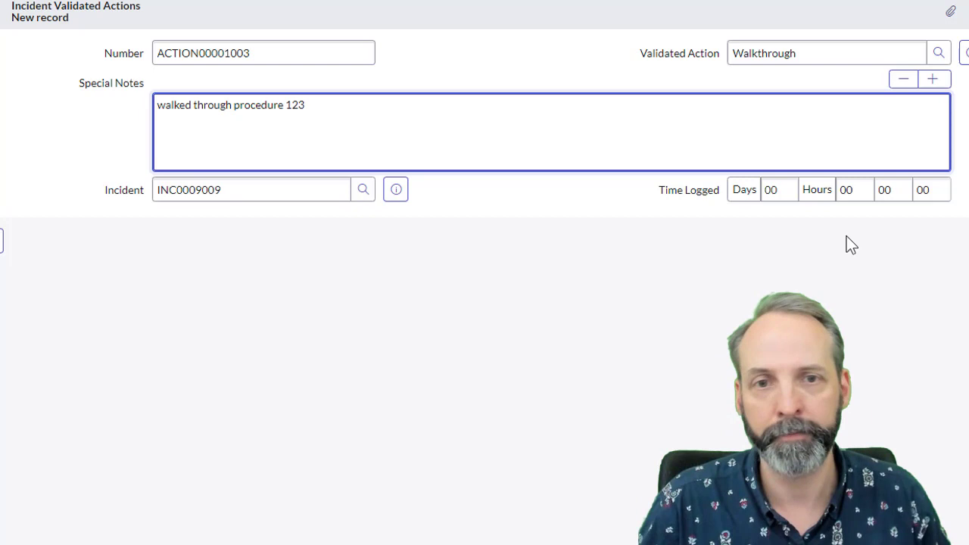
# Step: Set the time logged to 1 hour and submit the Incident Validated Actions record
pyautogui.click(858, 190)
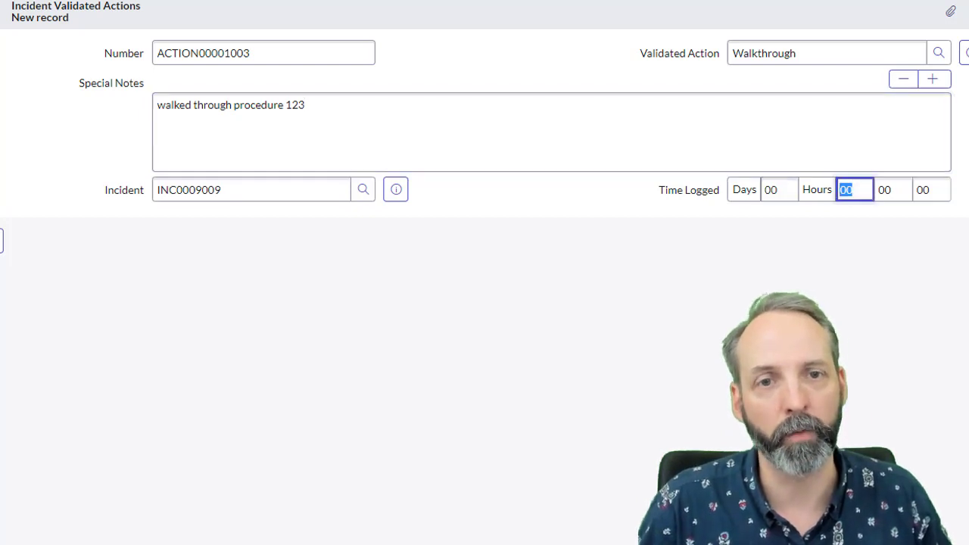
pyautogui.write('1')
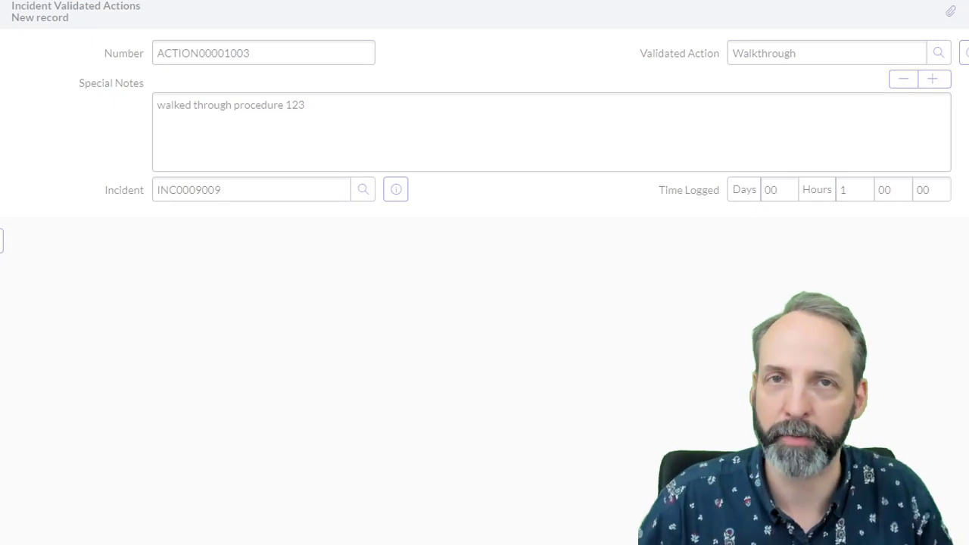
pyautogui.press('Return')
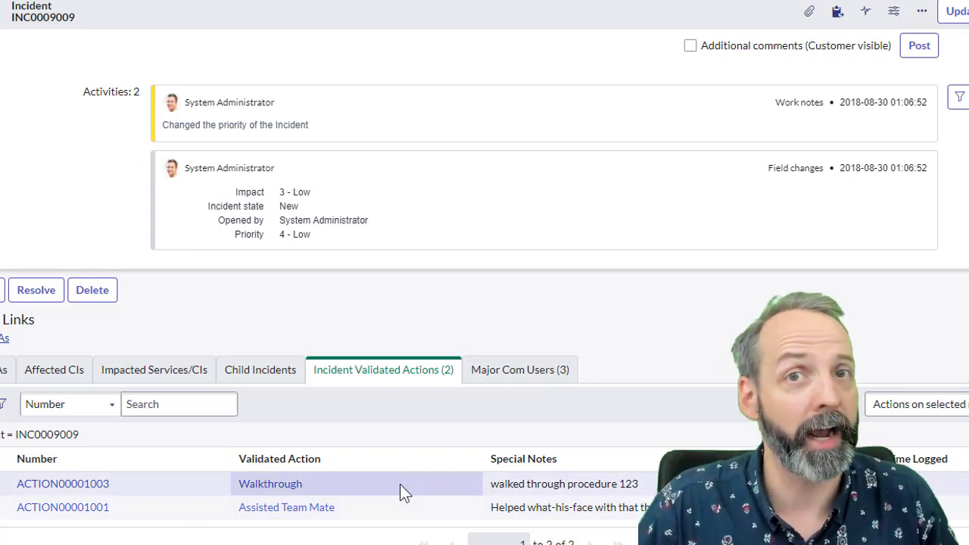
# Step: Open the Assisted Team Mate validated action from the incident's related list to examine its linked incidents
pyautogui.click(296, 508)
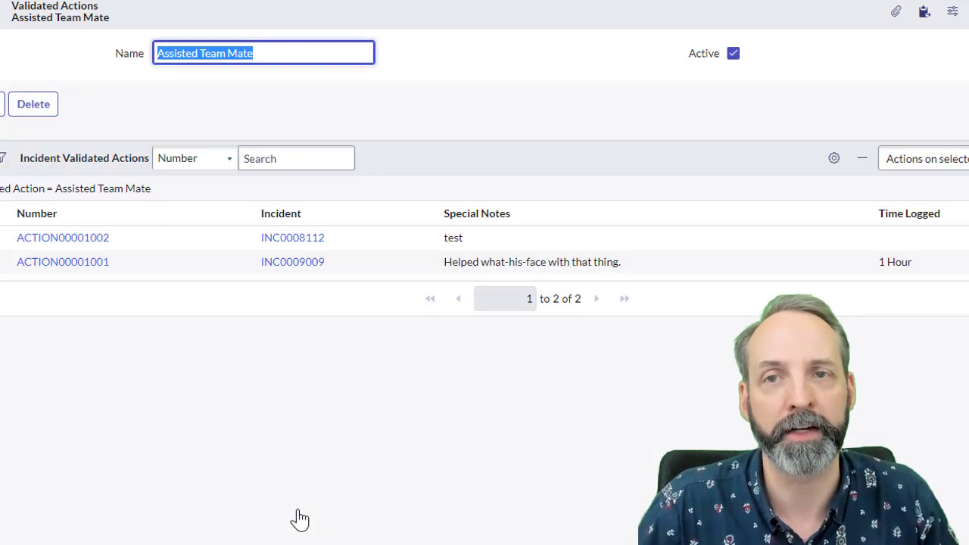